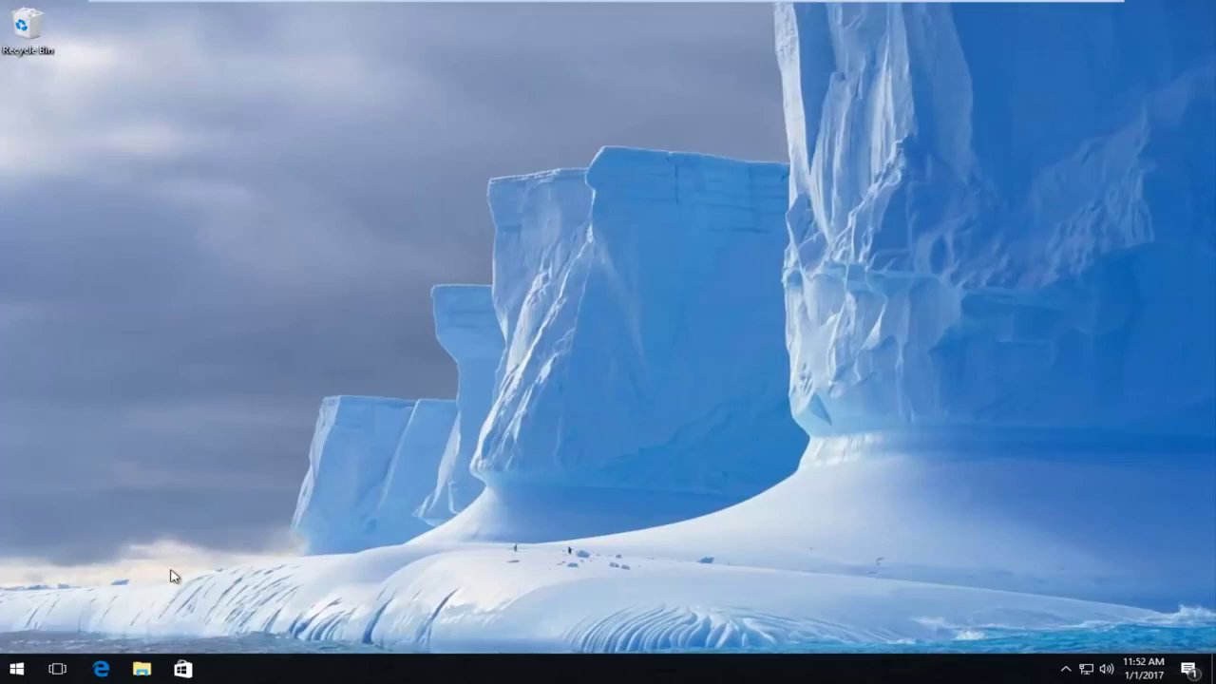
- Find and launch Google Chrome from Start search, then expand its main menu to More tools
click(16, 668)
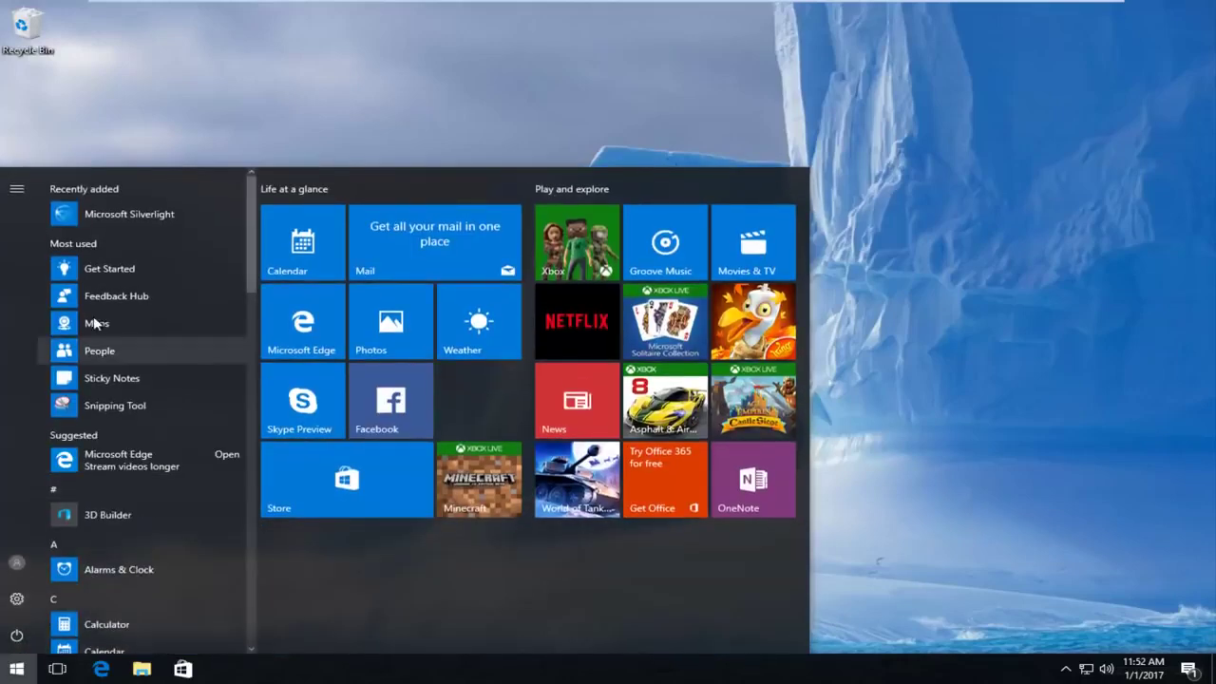
click(96, 569)
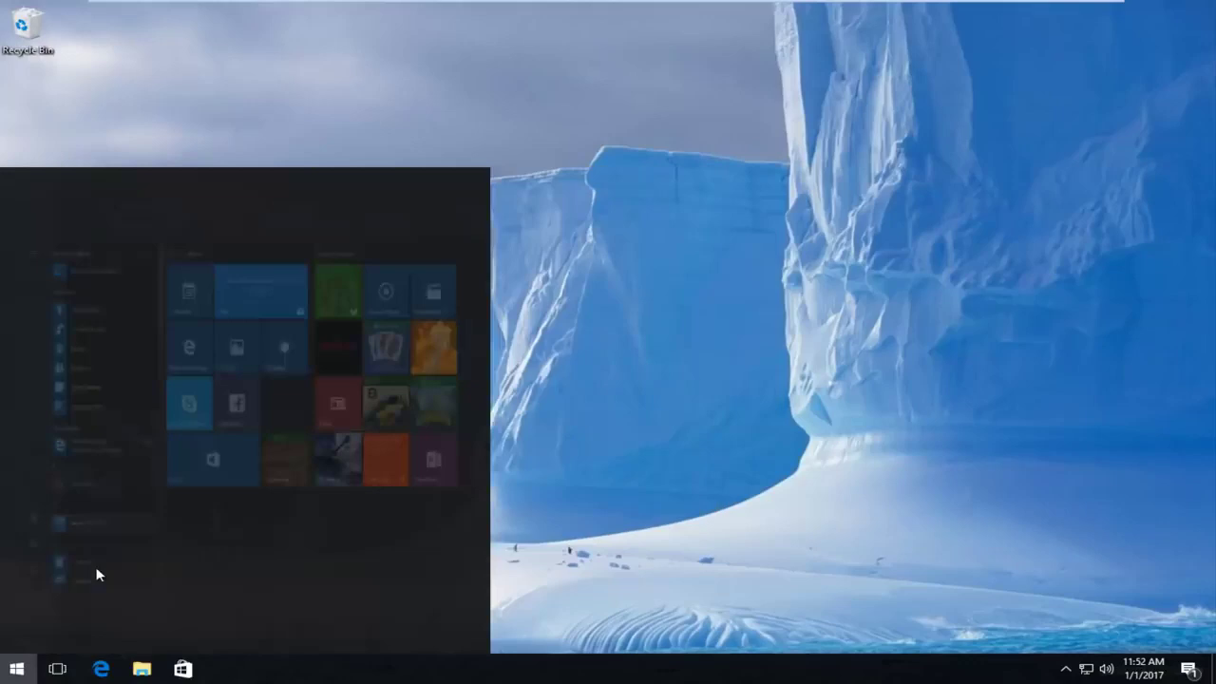
text(chrome)
click(134, 251)
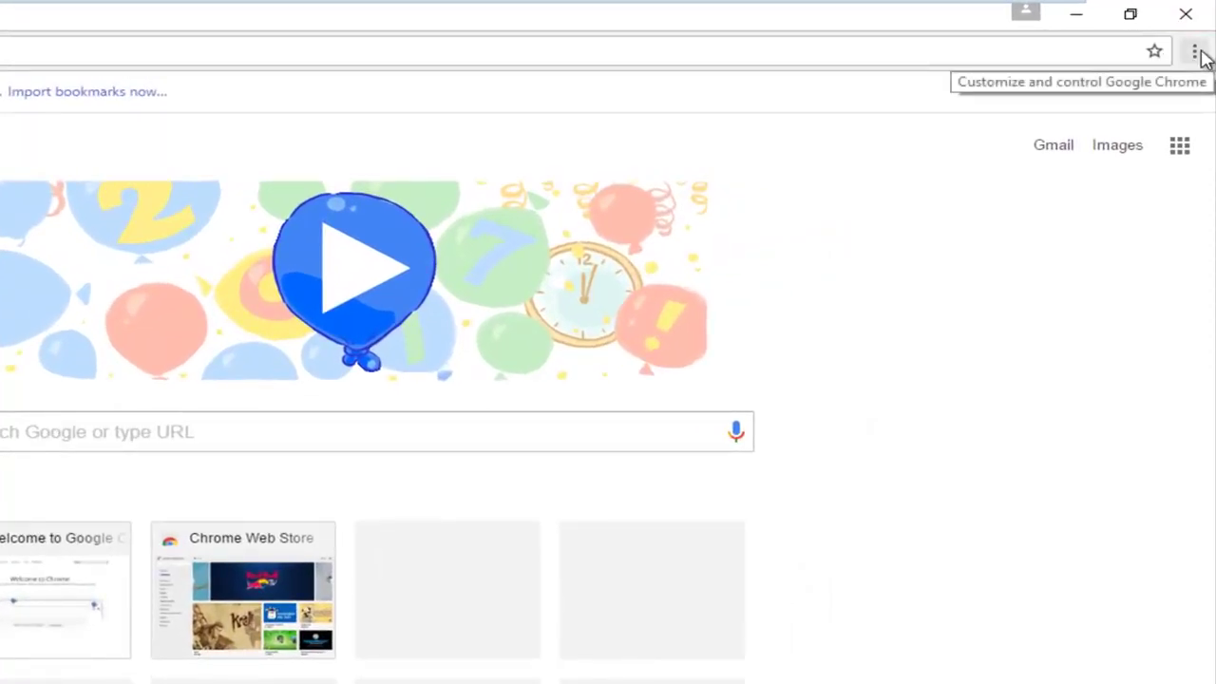
click(1195, 52)
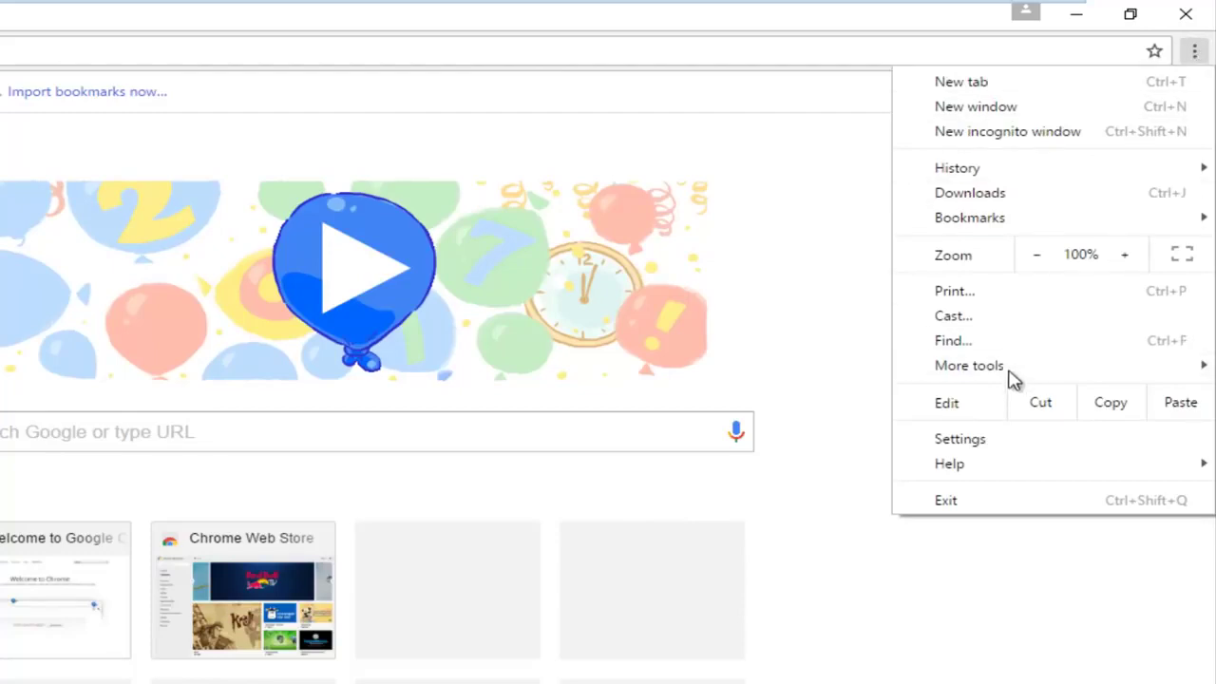
mouse_move(969, 365)
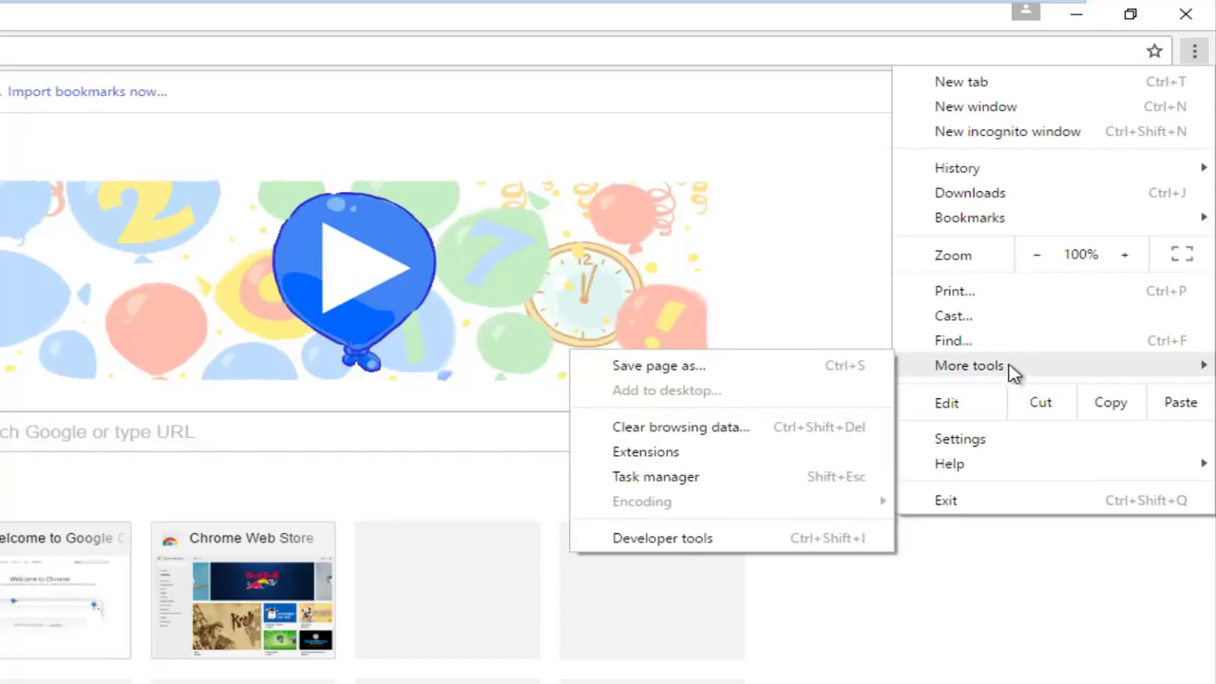
- Keep browsing and download history, set the range to 'the beginning of time', and clear cookies and cache
click(664, 429)
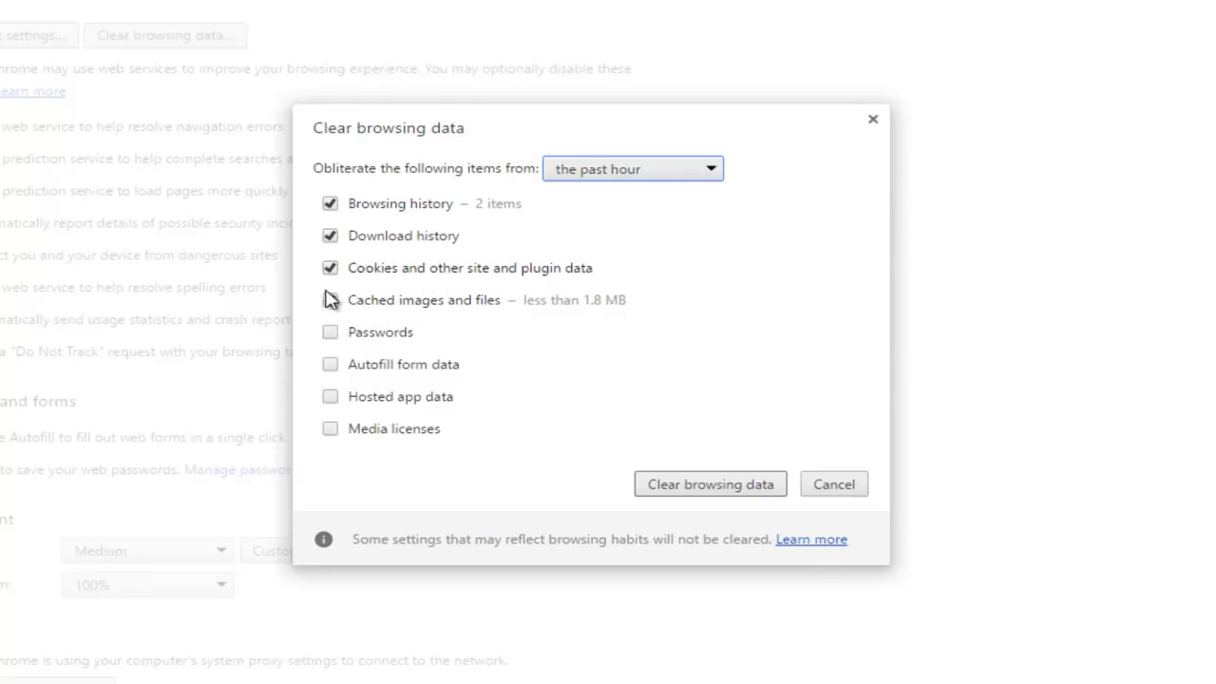
click(335, 236)
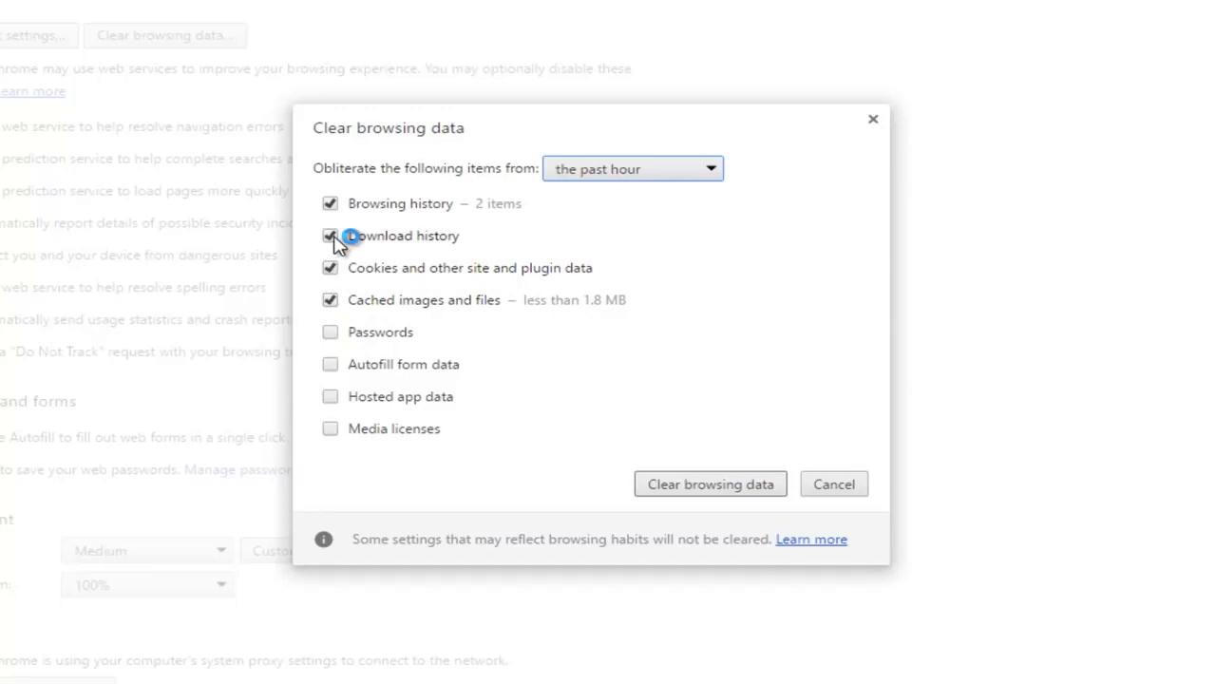
click(336, 203)
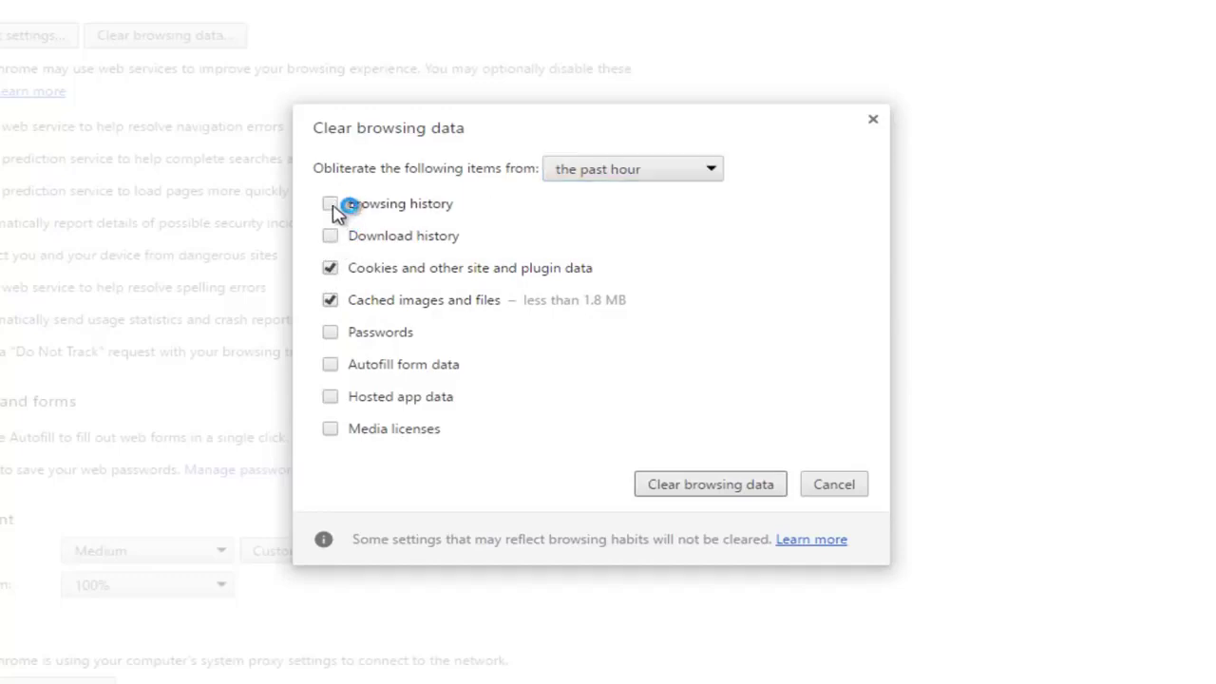
click(334, 238)
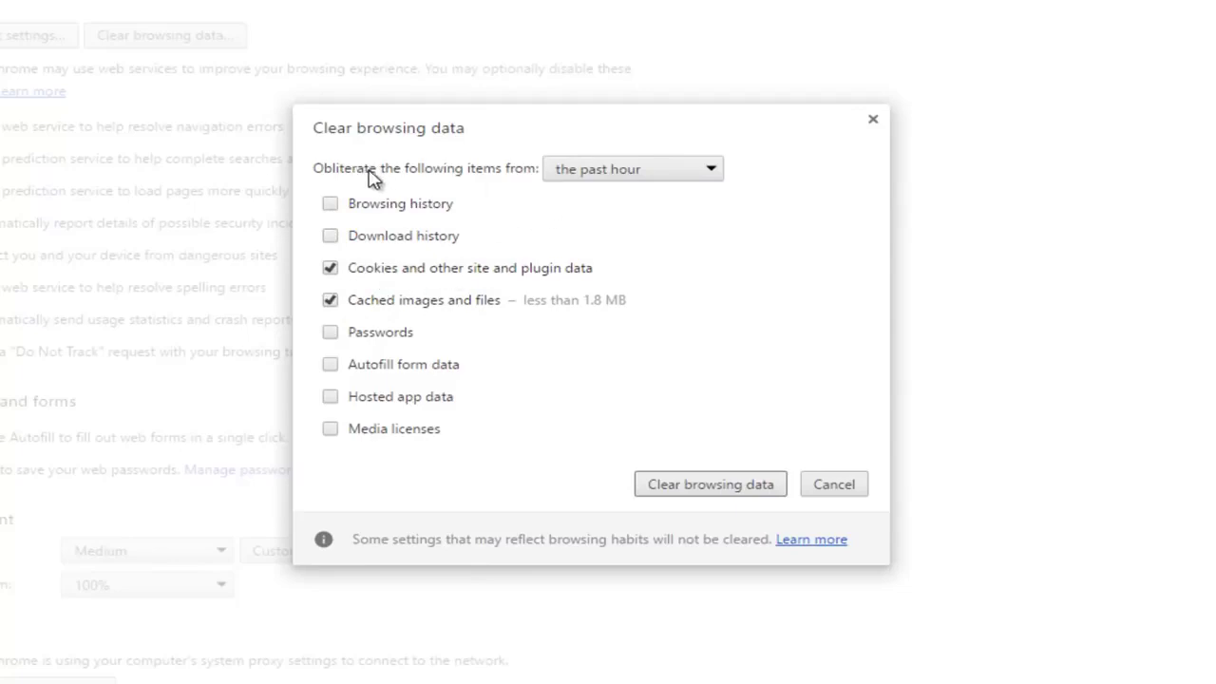
click(686, 169)
click(619, 265)
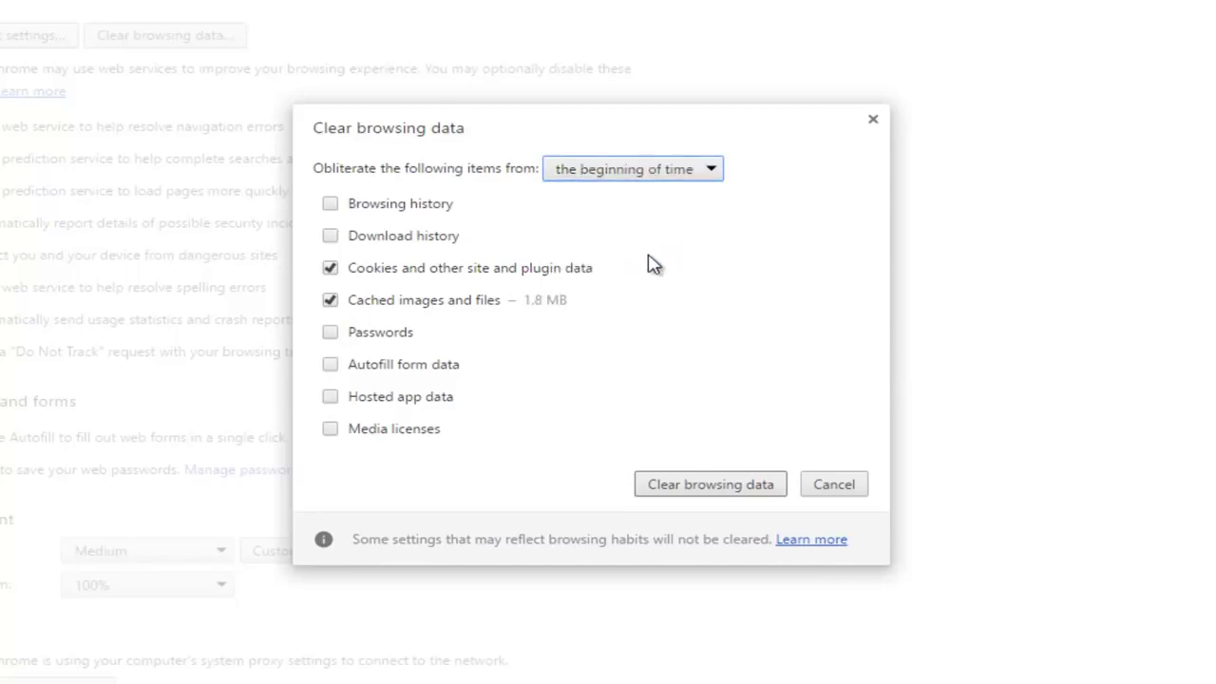
click(707, 486)
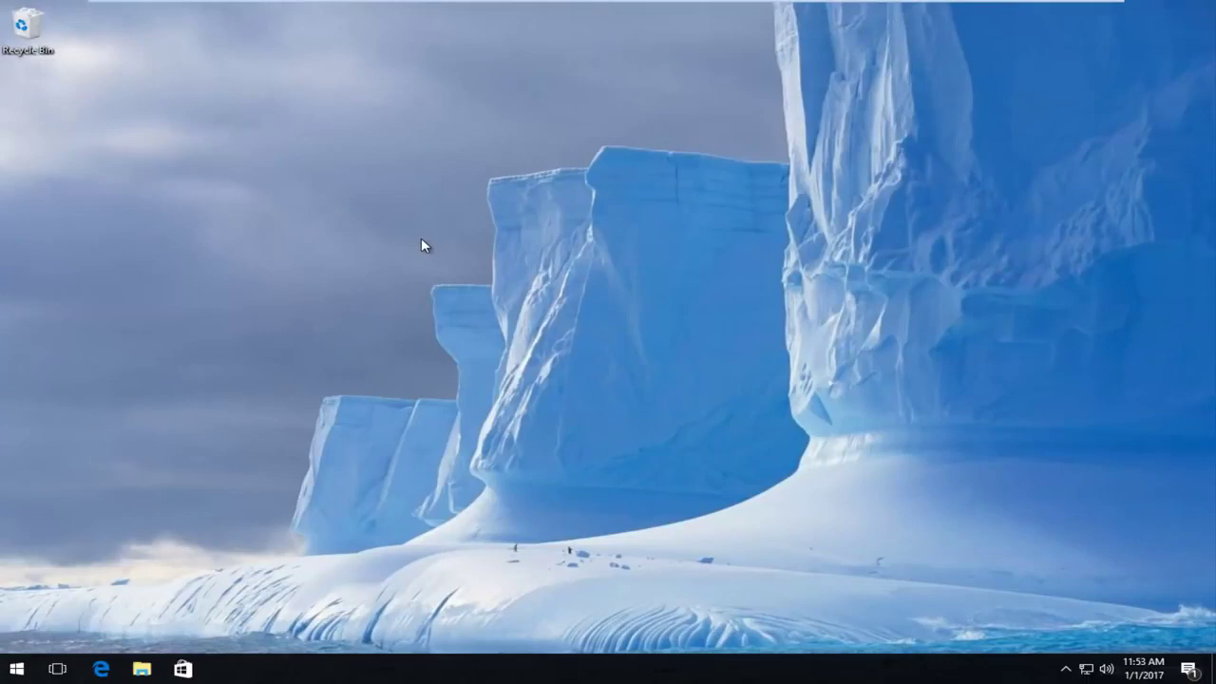
- Start Command Prompt (Admin) from the Start button's context menu and approve the UAC prompt
right_click(11, 670)
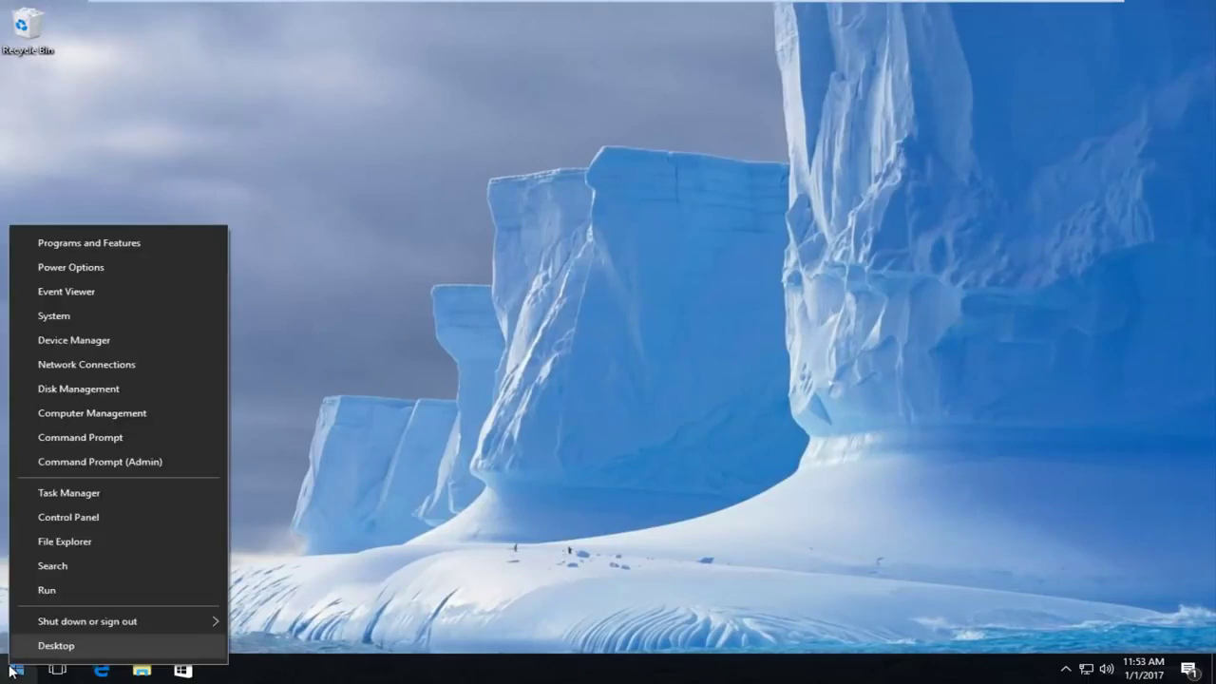
click(108, 462)
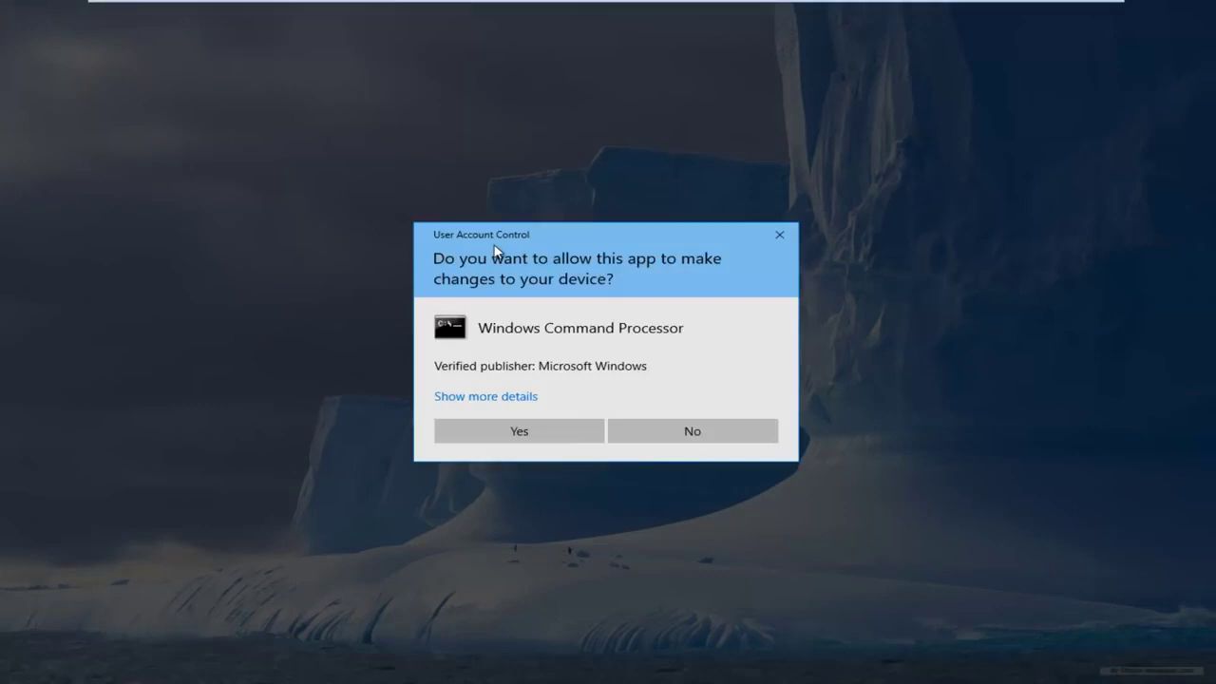
click(501, 430)
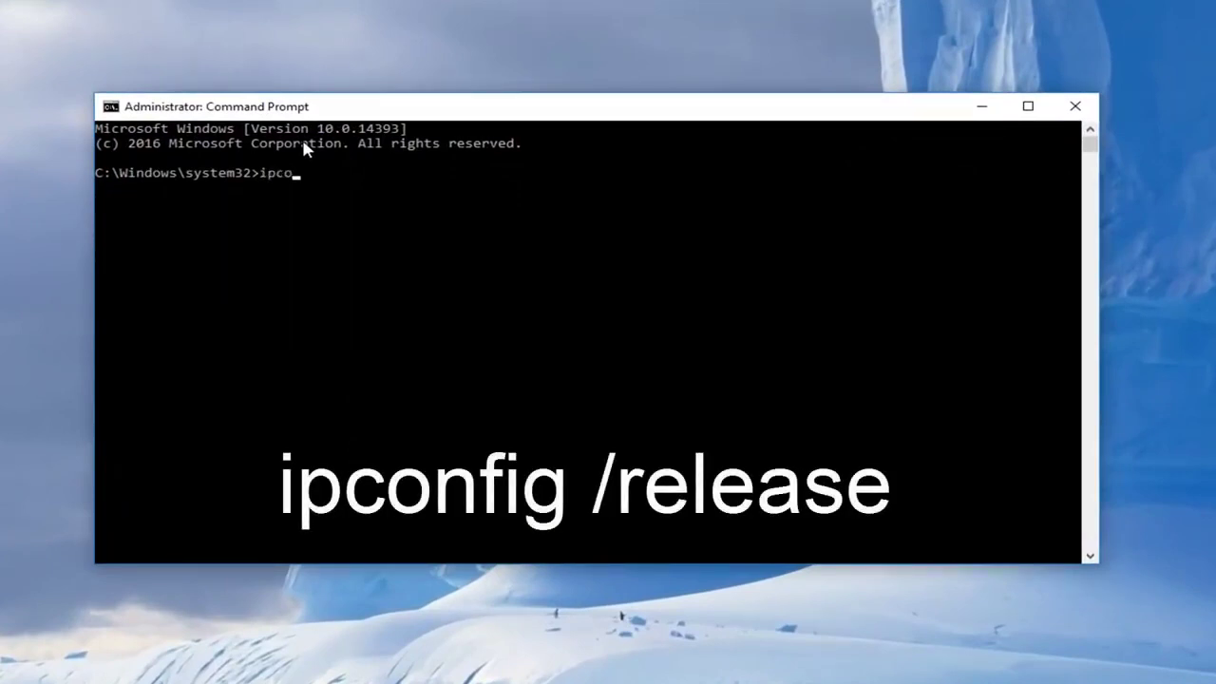
- Run ipconfig /release, ipconfig /all and ipconfig /flushdns in turn
text(nfig /re)
text(lease)
key(Return)
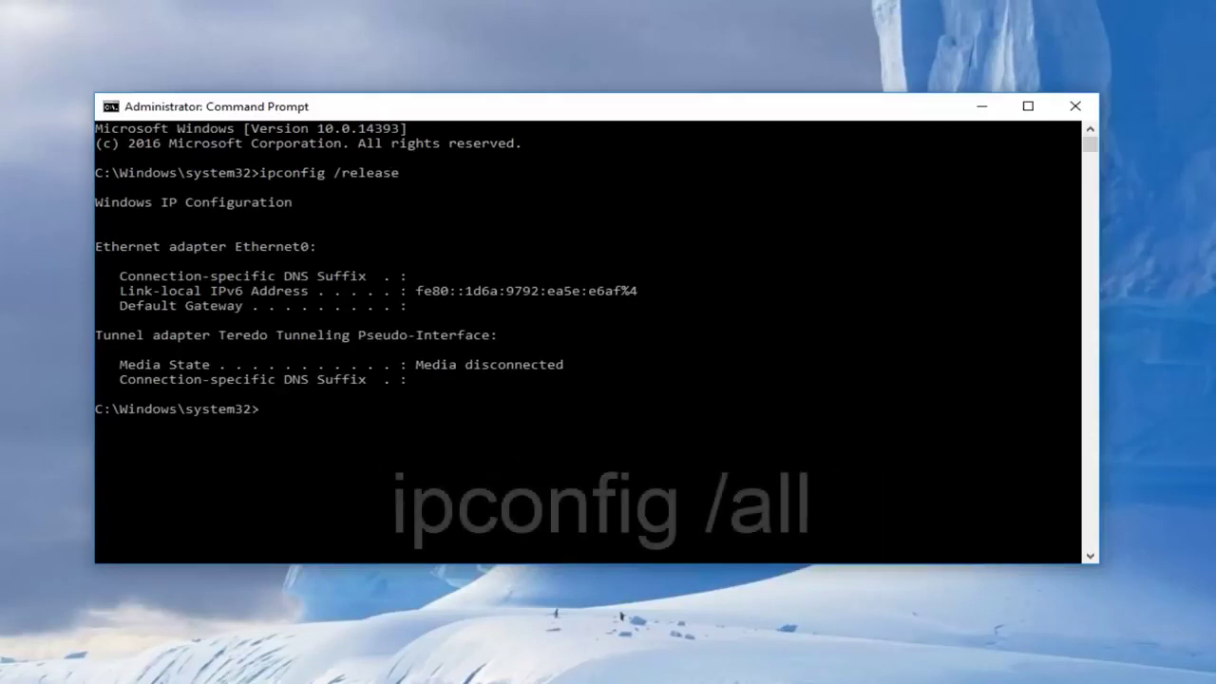
text(ipcon)
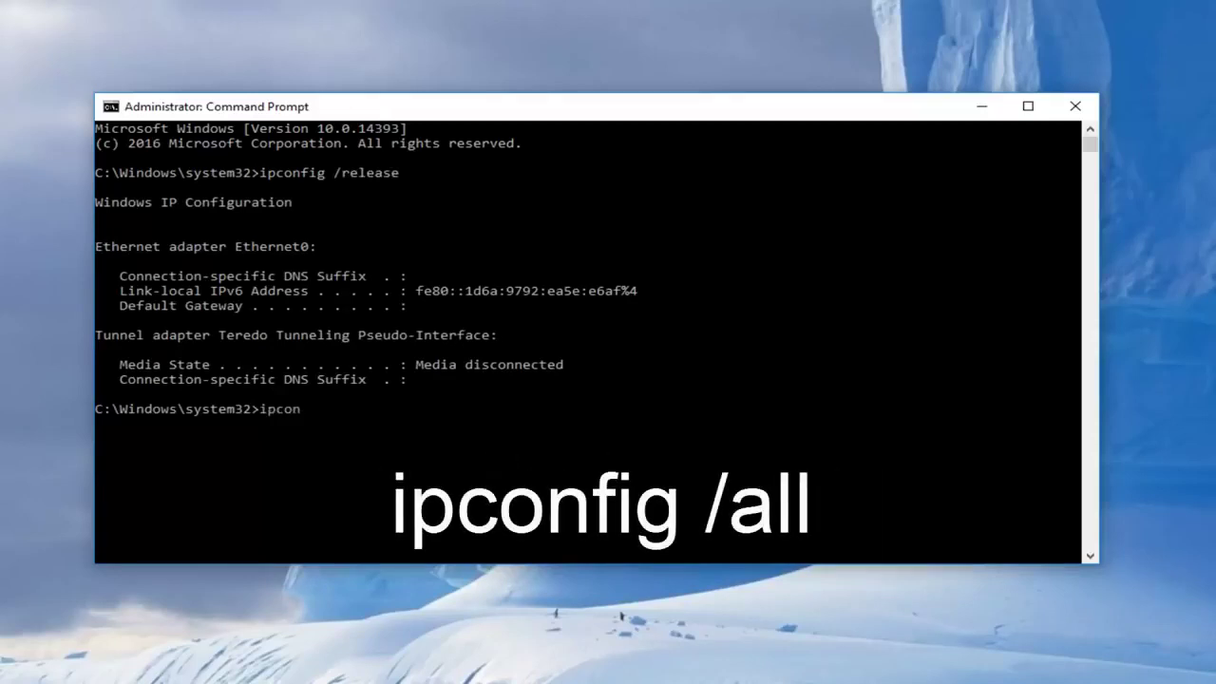
text(fig /)
text(all)
key(Return)
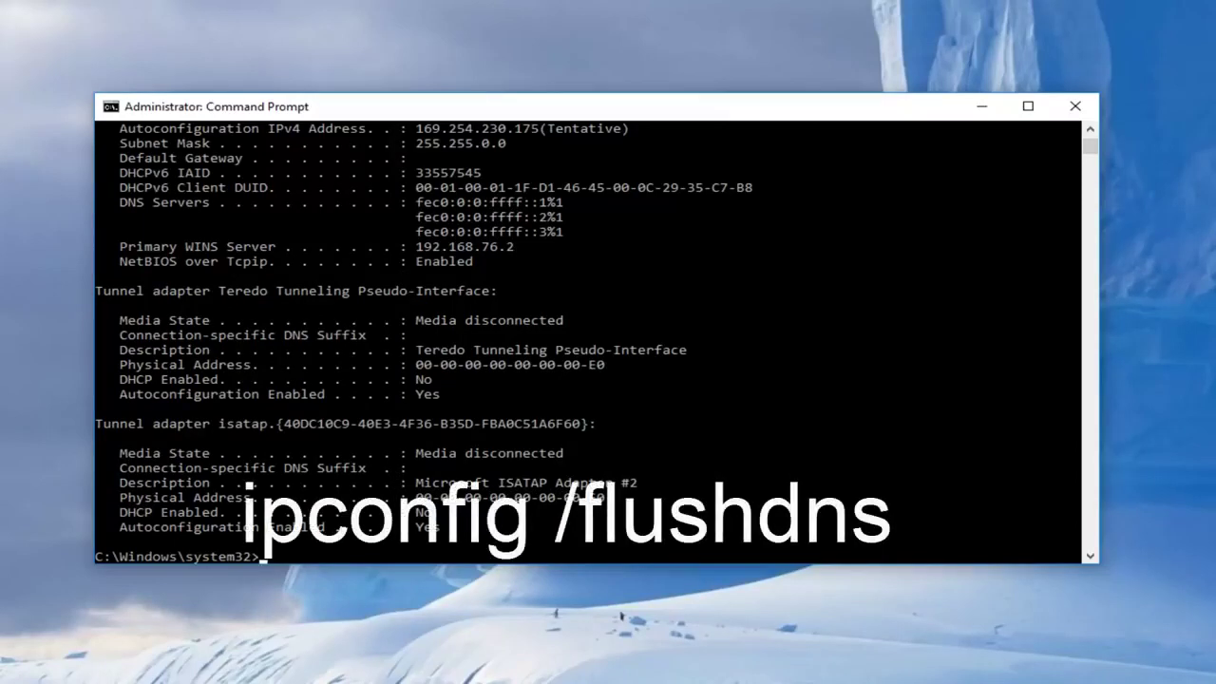
text(ipcon)
text(fig /)
text(flush)
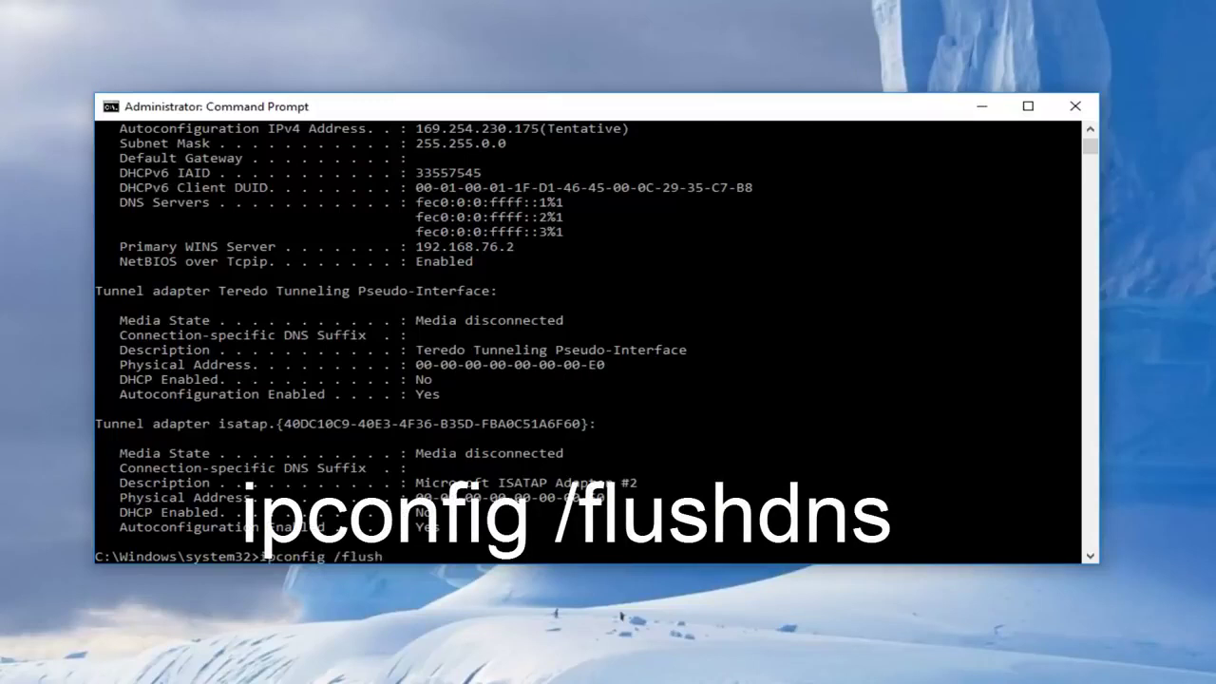
text(dns)
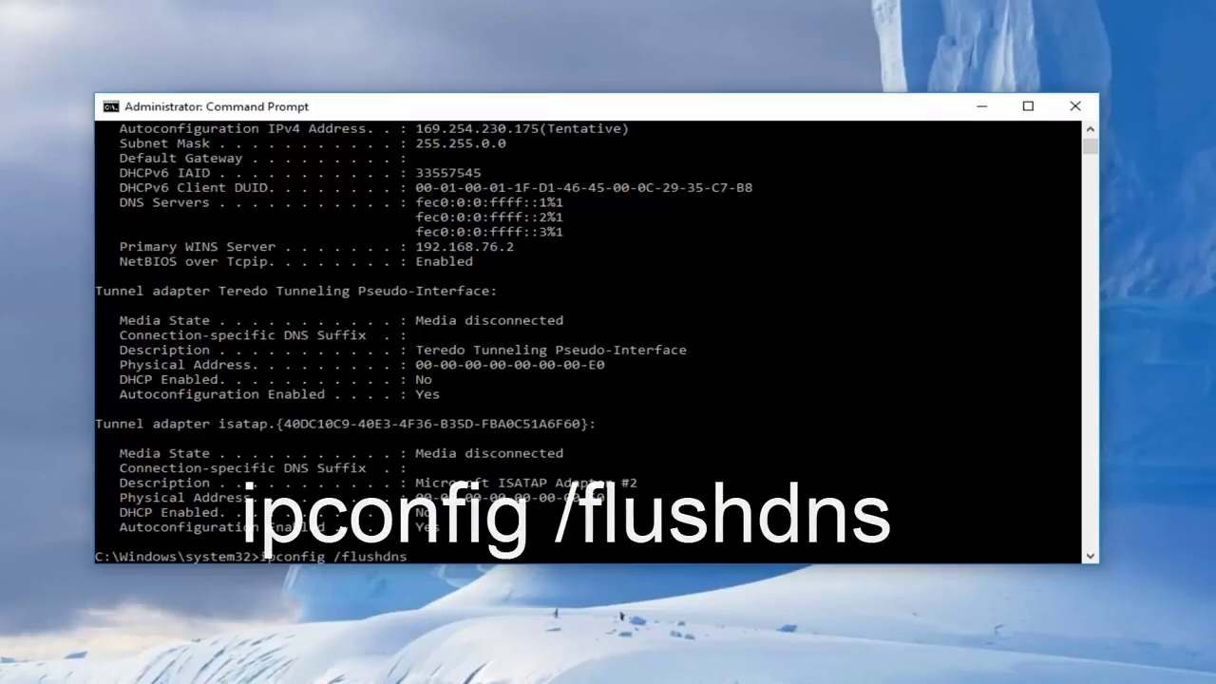
key(Return)
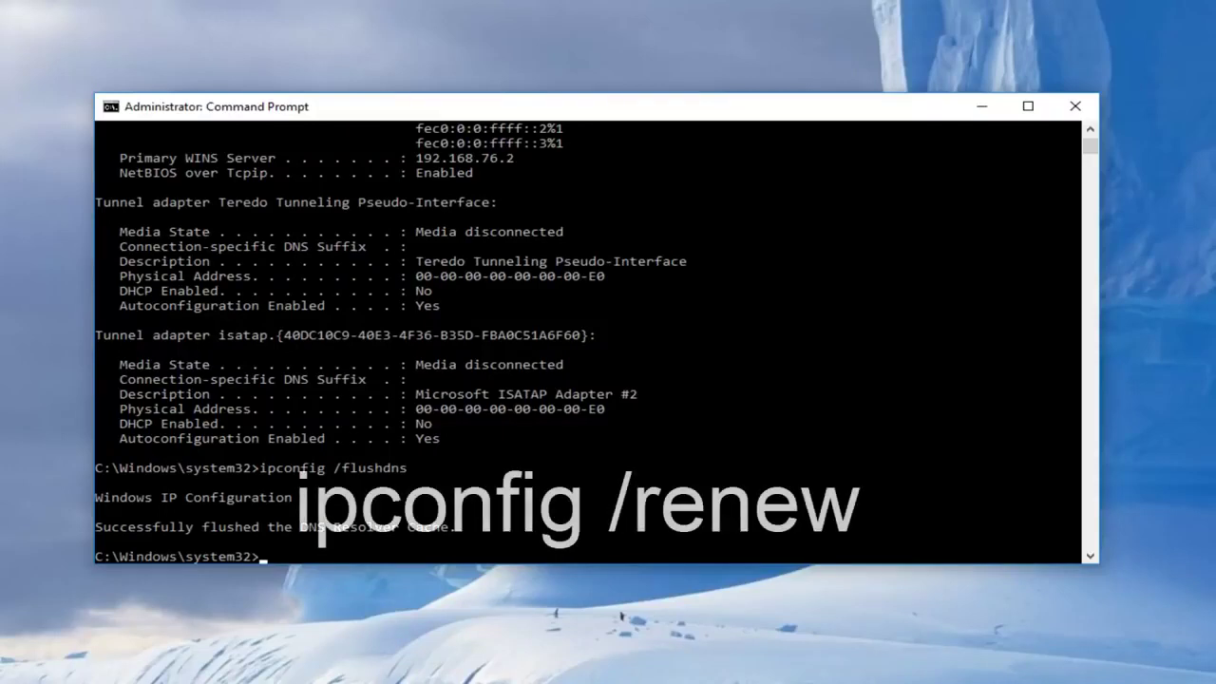
- Run ipconfig /renew, then netsh int ip set dns to display its usage help
text(ip)
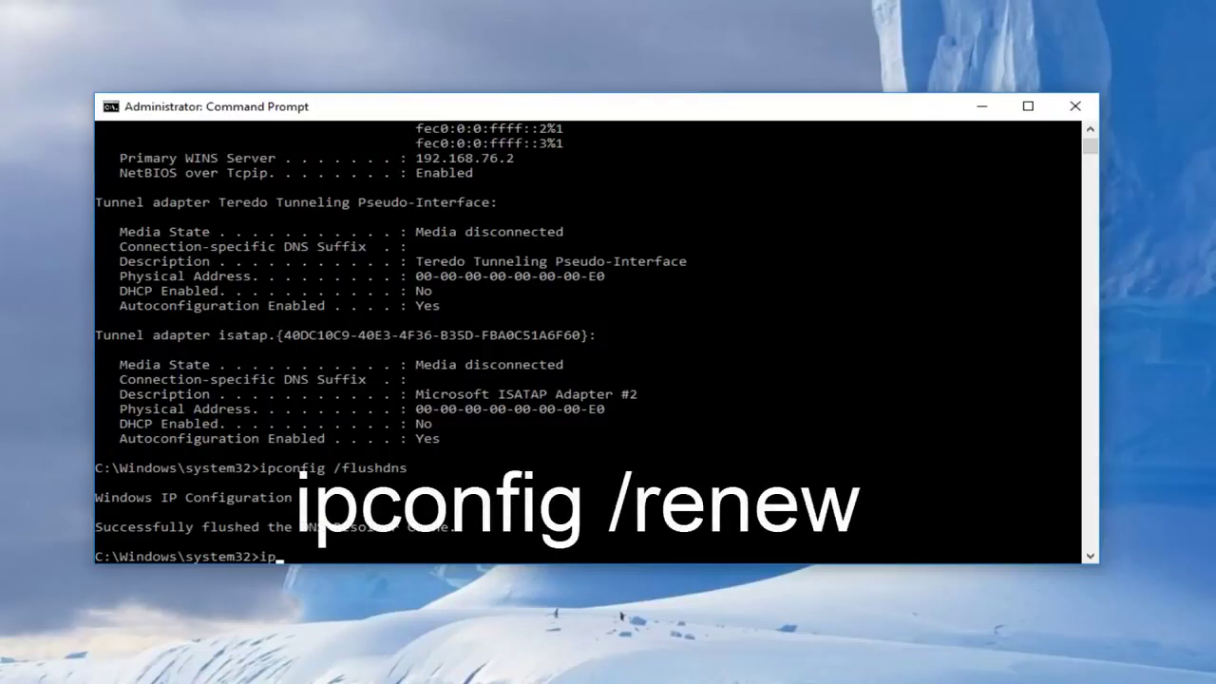
text(config )
text(/renew)
key(Return)
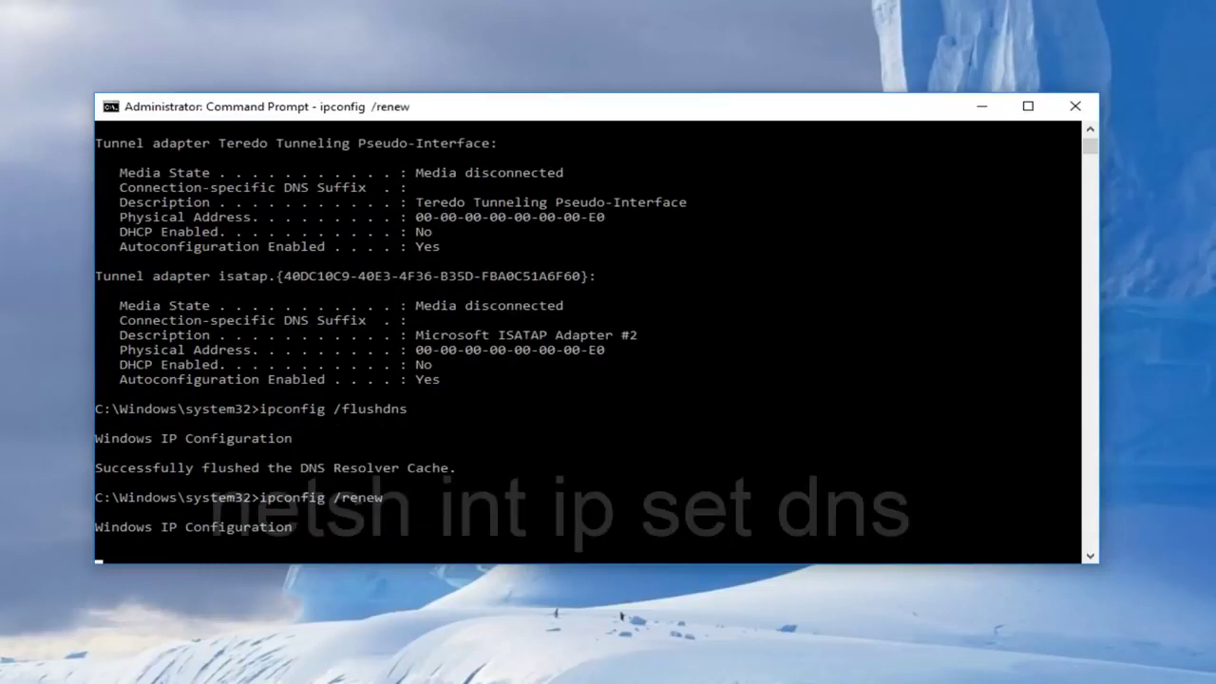
text(nets)
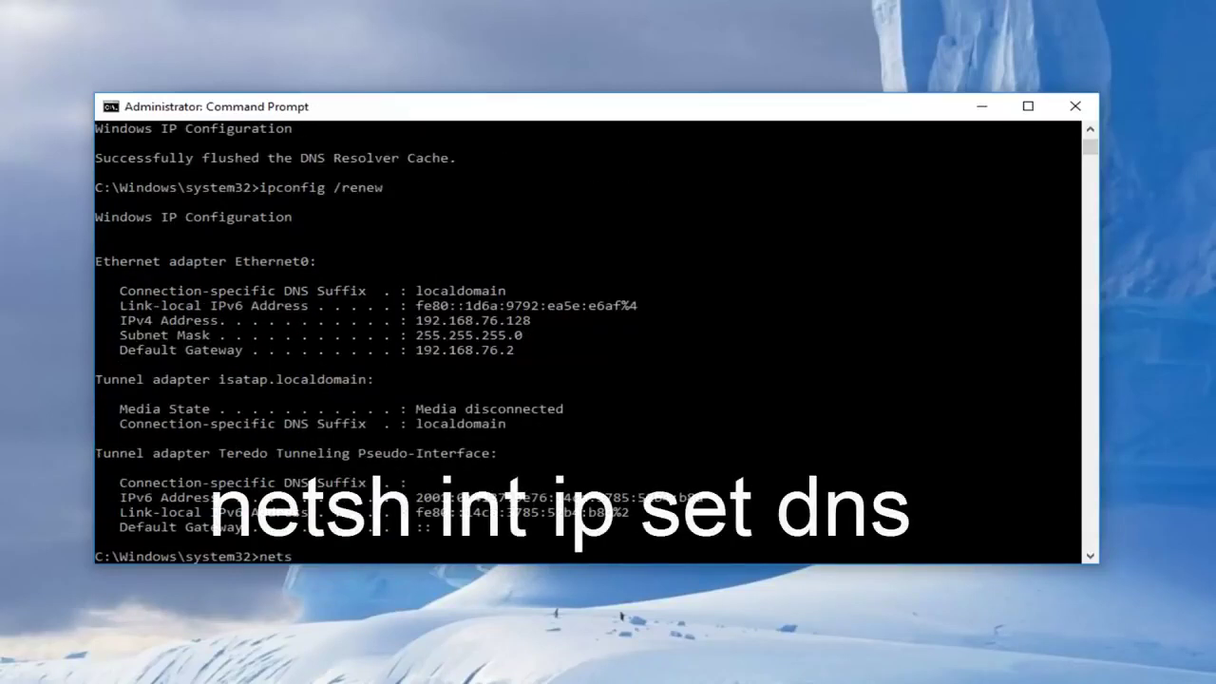
text(h)
text( int )
text(ip set )
text(dns)
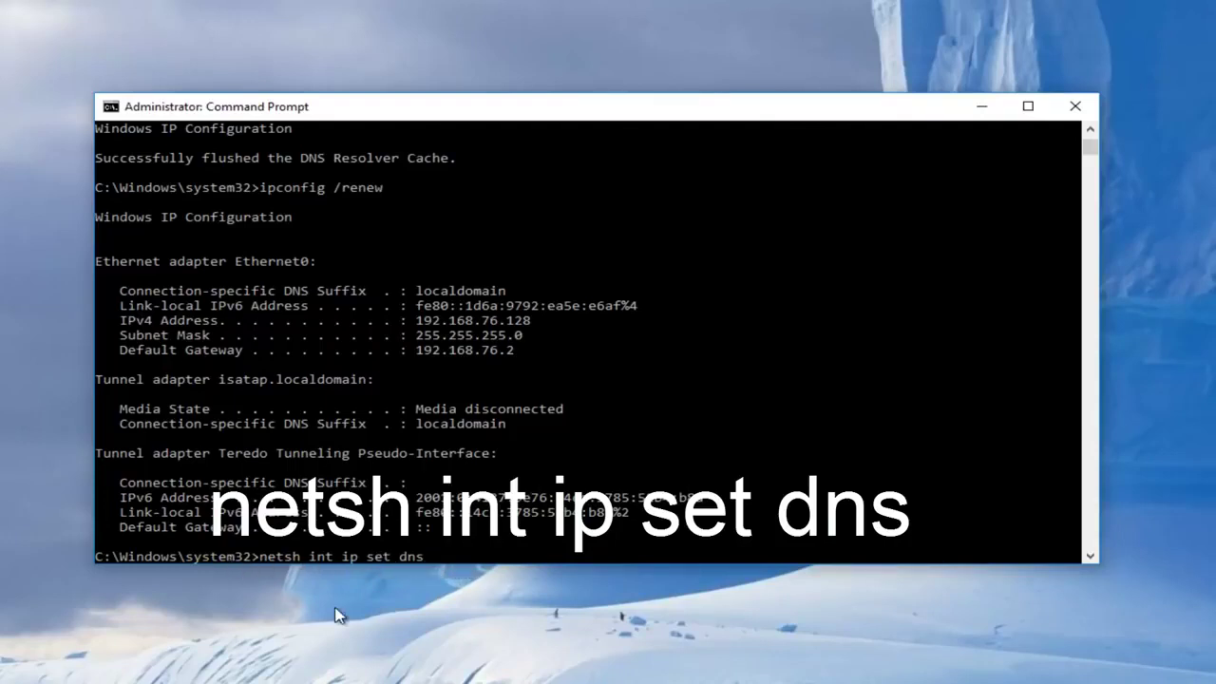
key(Return)
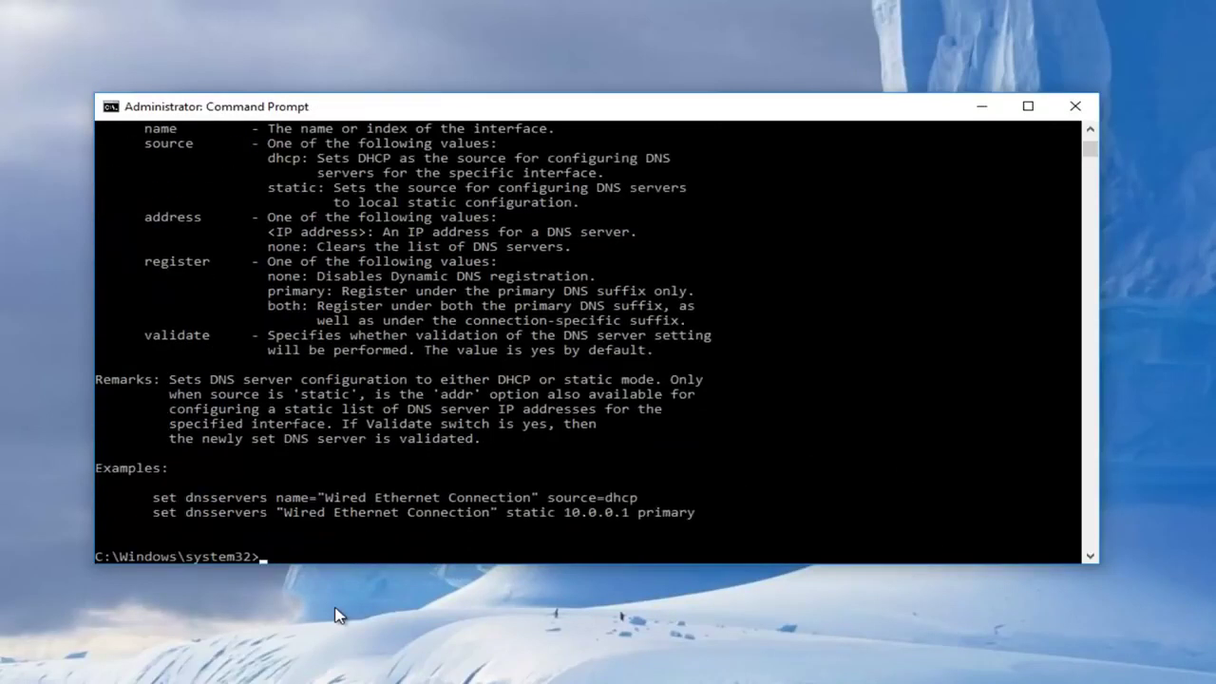
- Run netsh winsock reset to reset the Winsock Catalog
text(net)
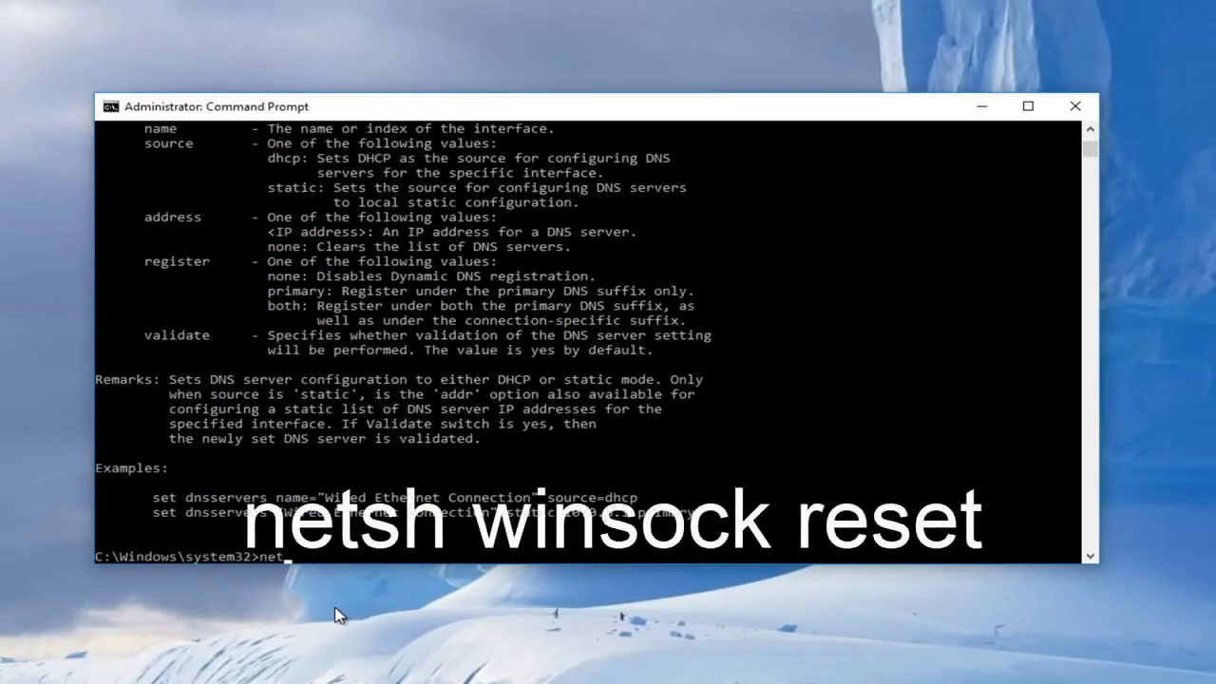
text(sh)
text( winsock)
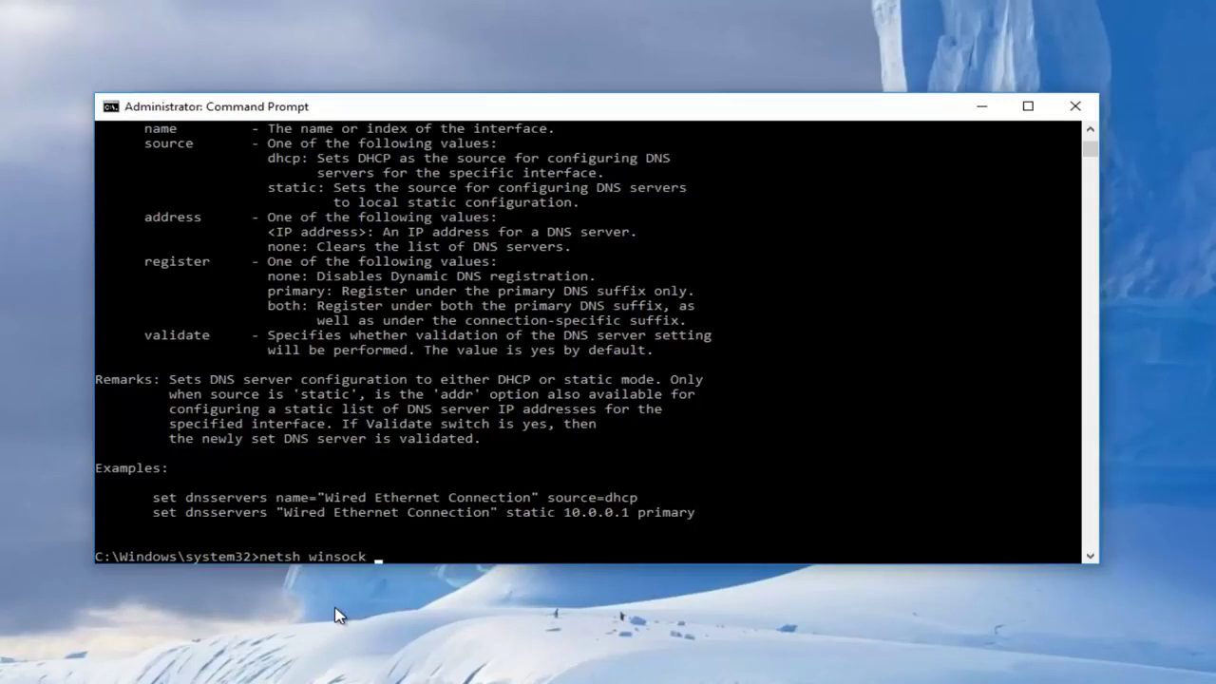
text( reset)
key(Return)
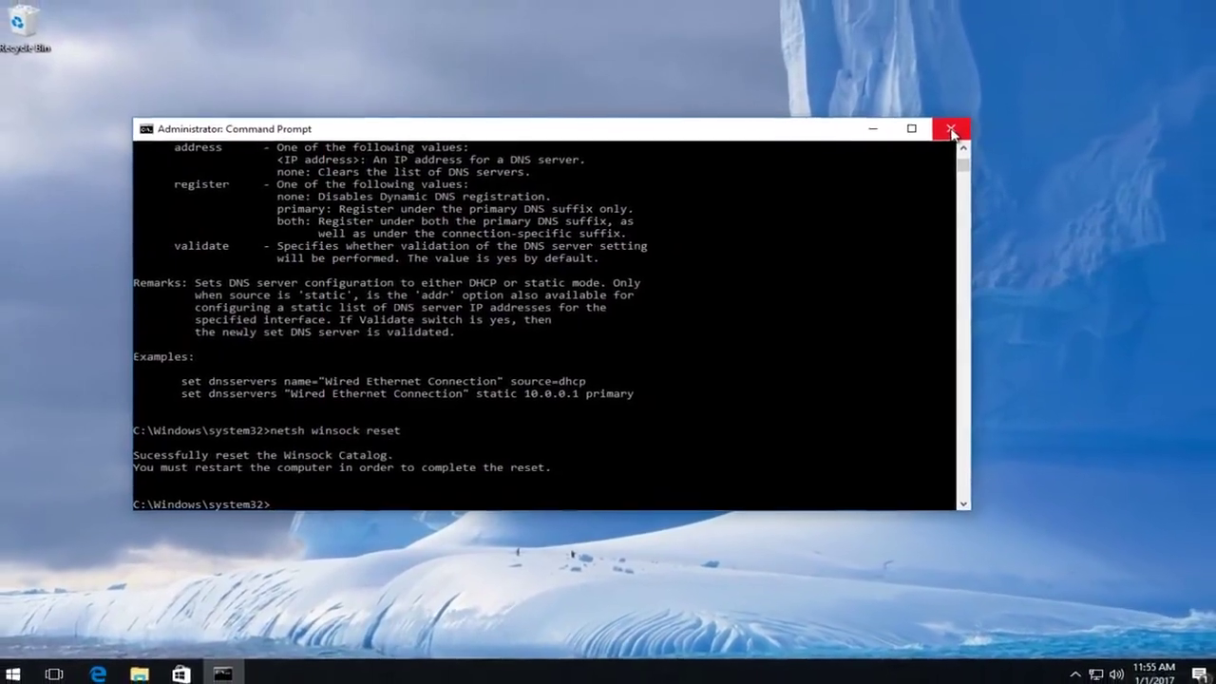
- Close Command Prompt and choose Restart from the Start menu's Power options
click(967, 126)
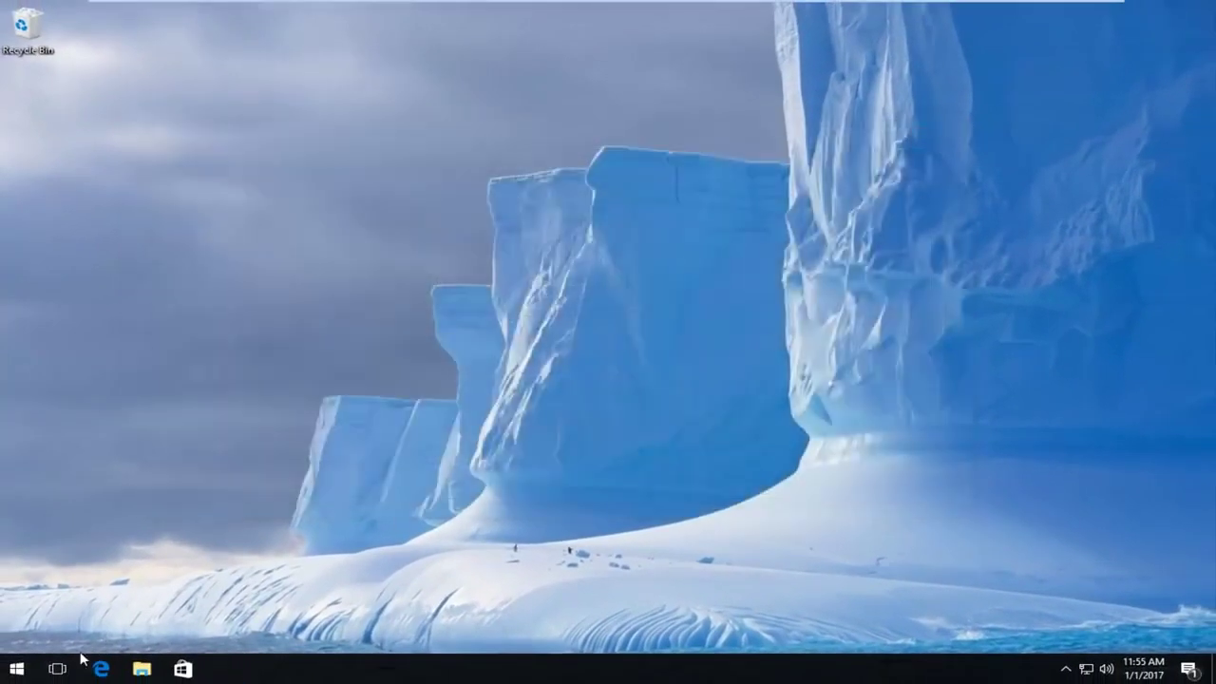
click(17, 669)
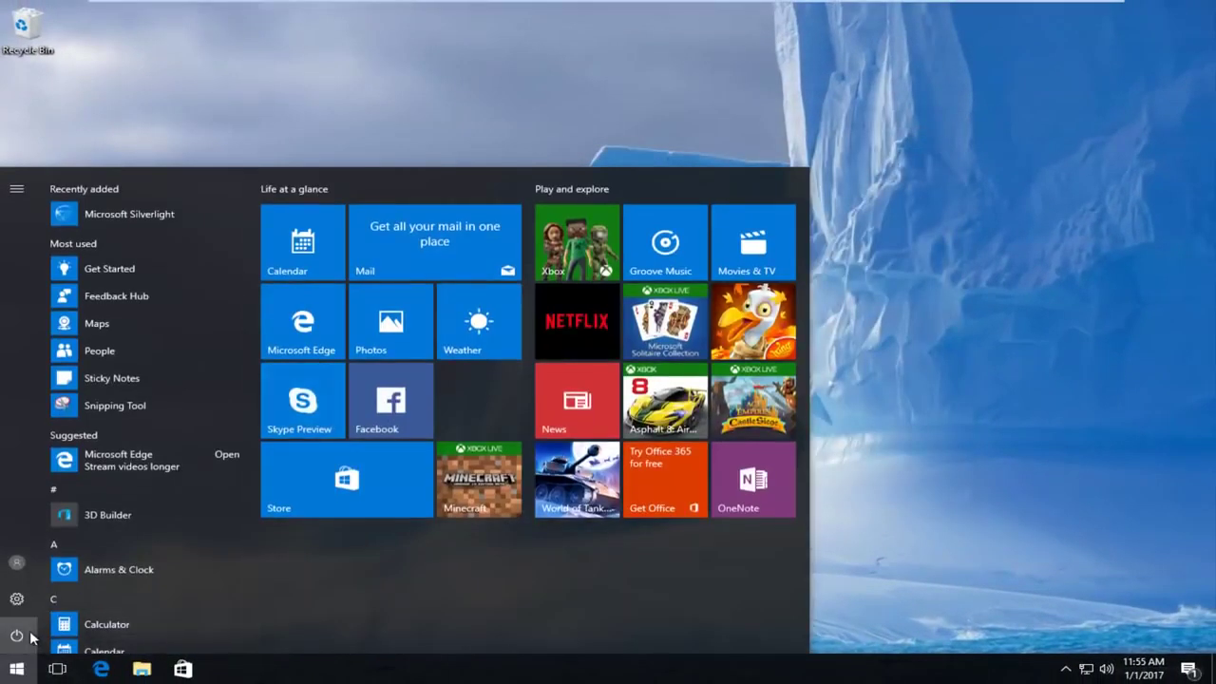
click(19, 634)
click(34, 591)
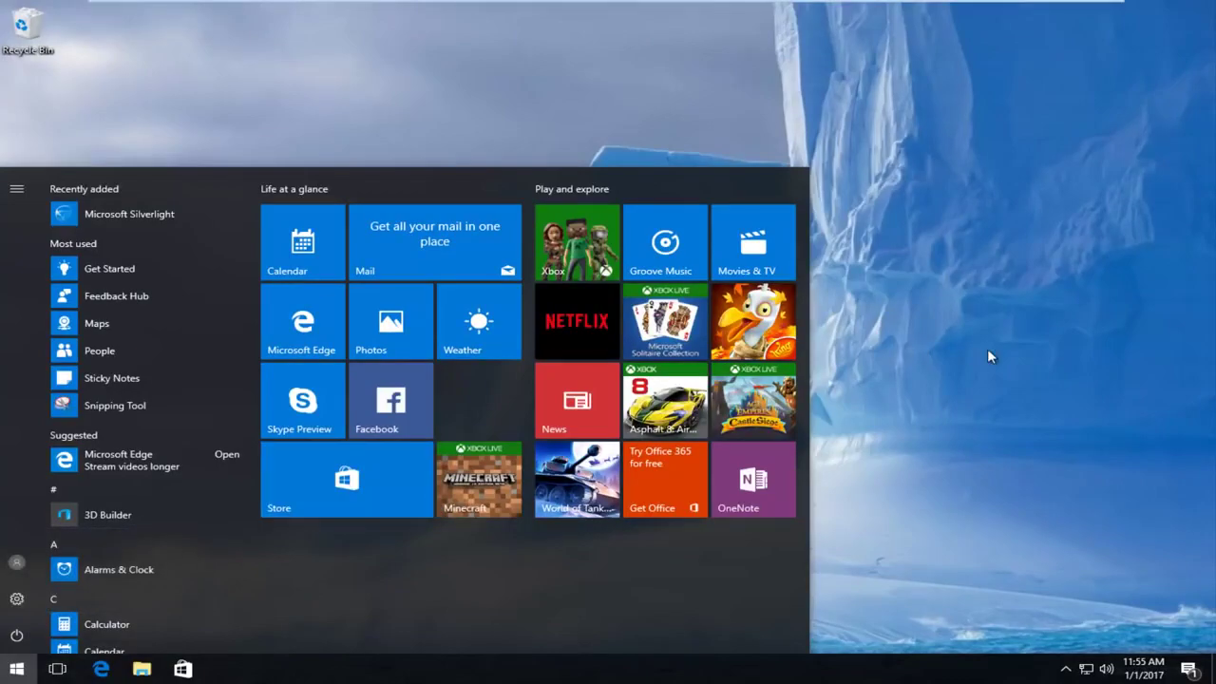